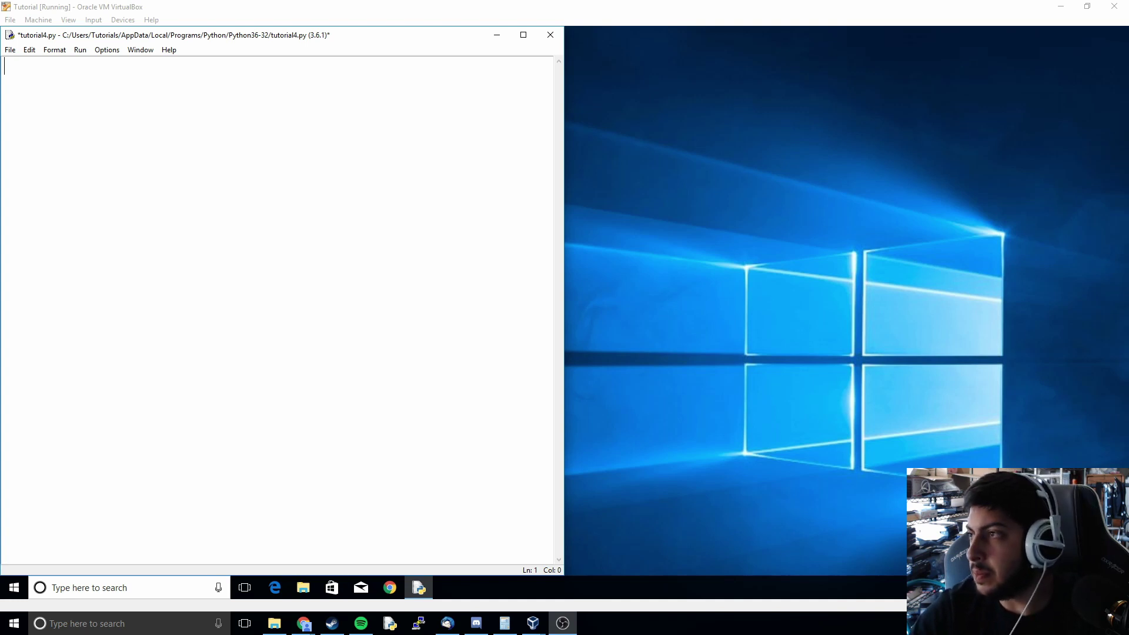
Enter 'a, b = 0,1' and the header 'while b < 10:', then return the cursor to line 1
key("Return")
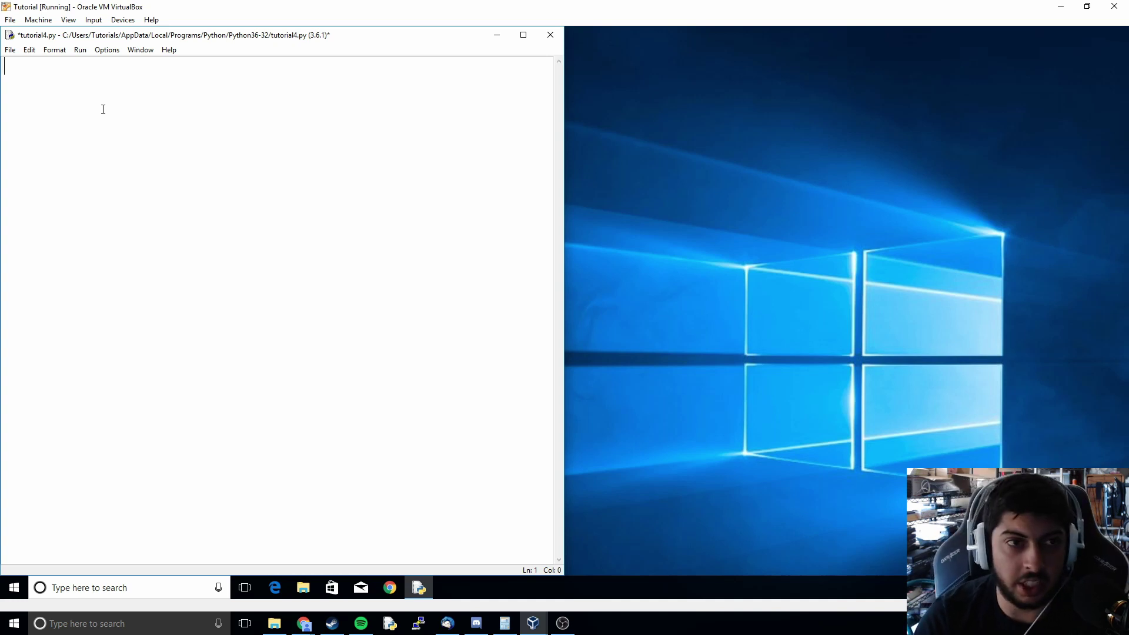
type("a, b ")
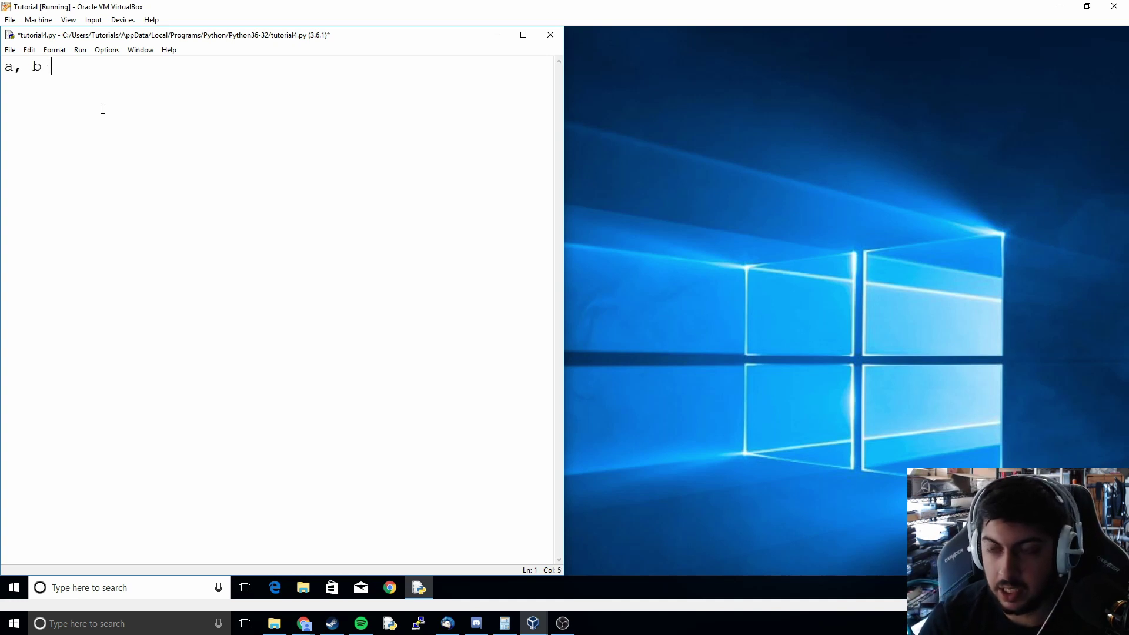
type("= 0,")
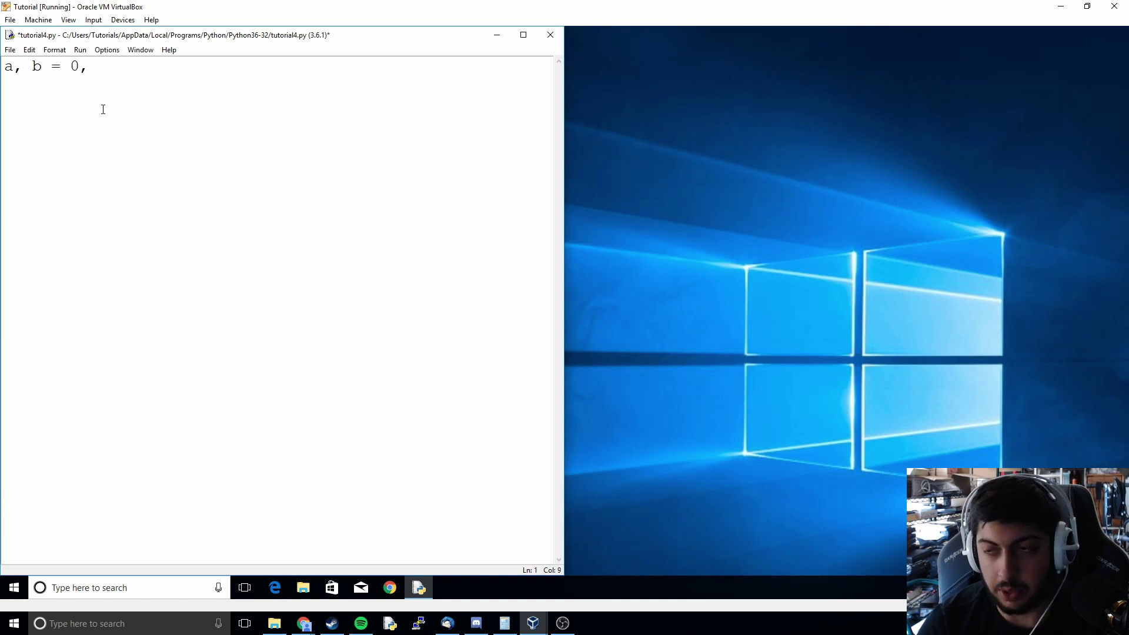
type("1")
key("Return")
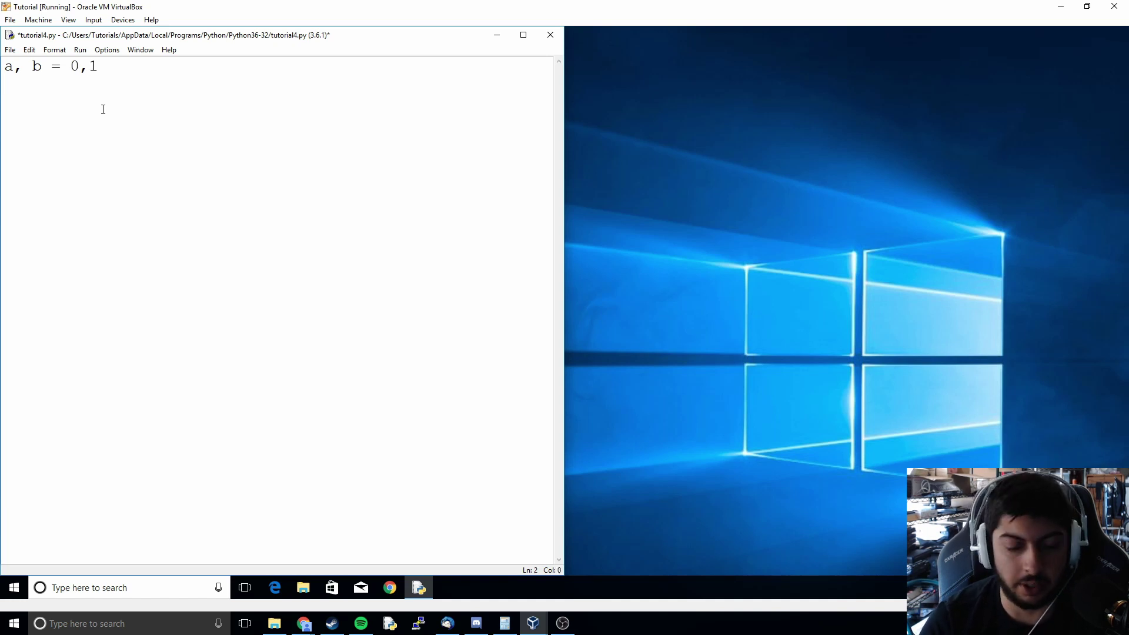
type("while ")
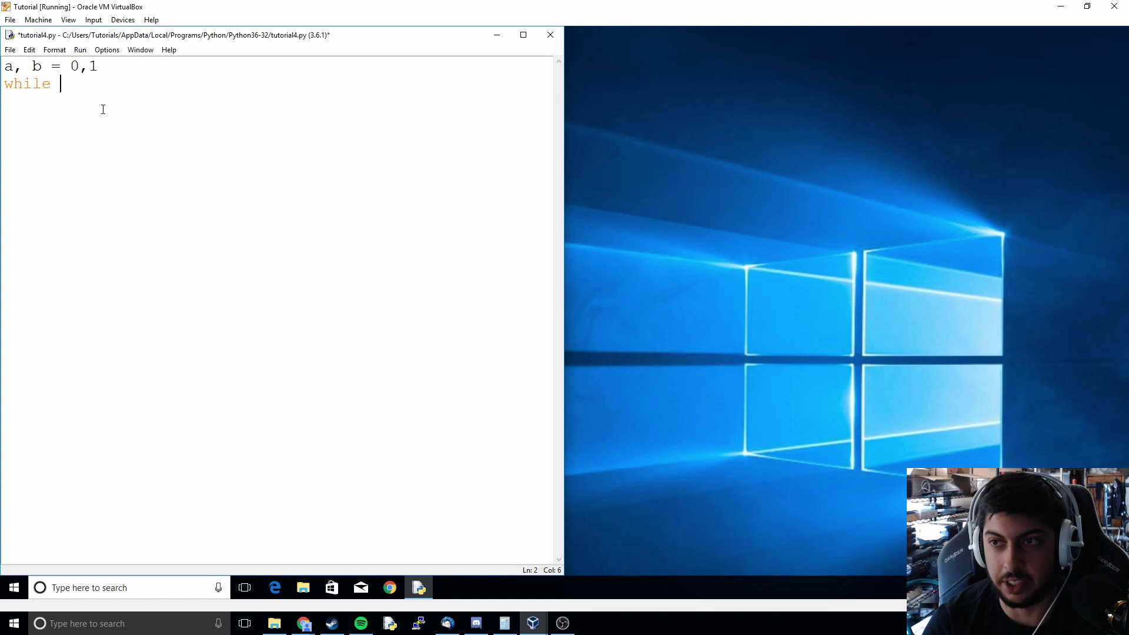
type("b < ")
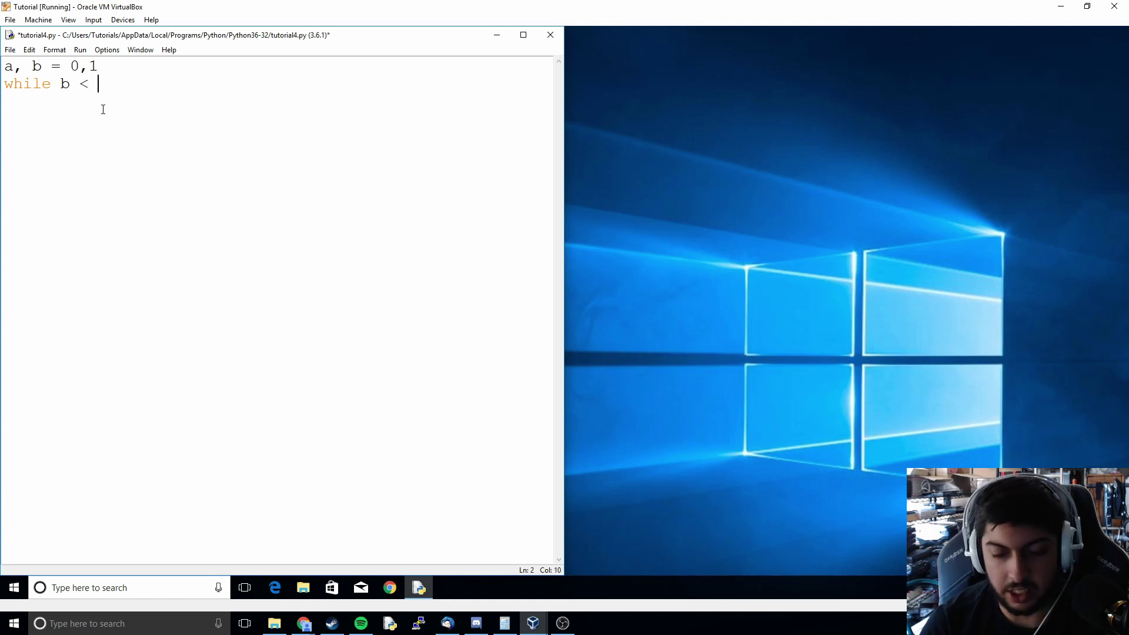
type("10:")
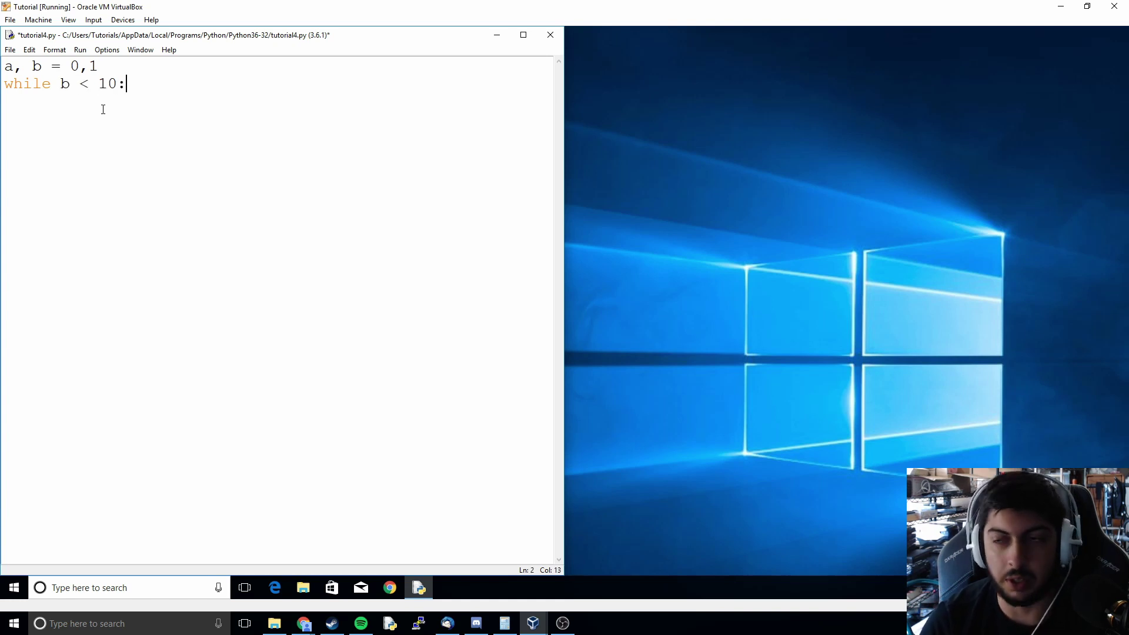
key("Up")
key("Left")
key("Left")
key("Left")
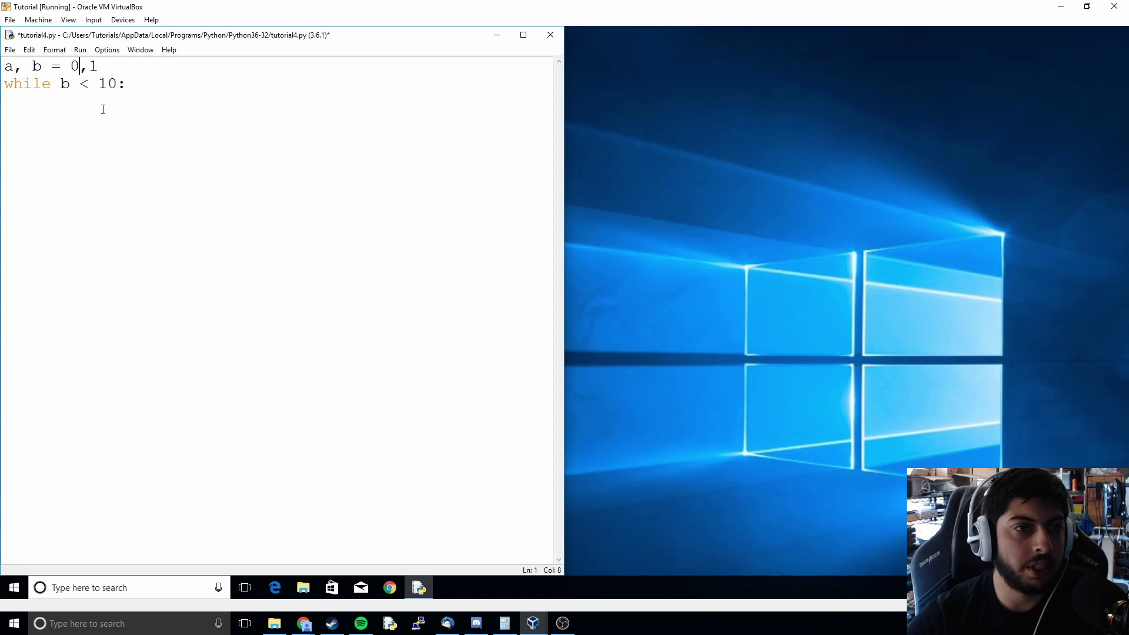
key("Left")
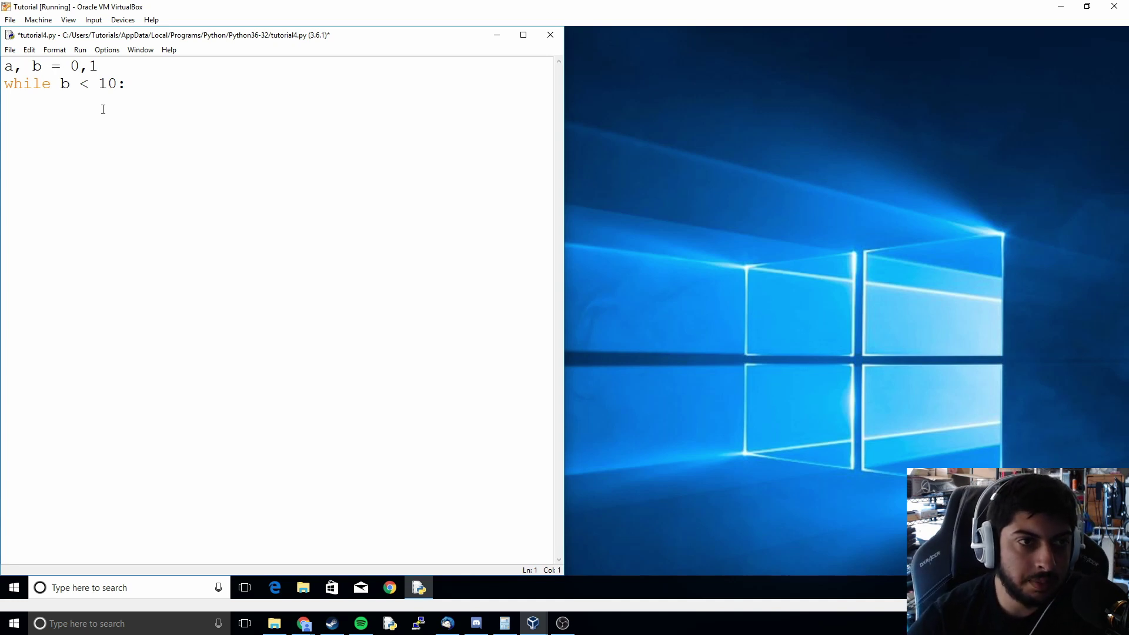
key("Left")
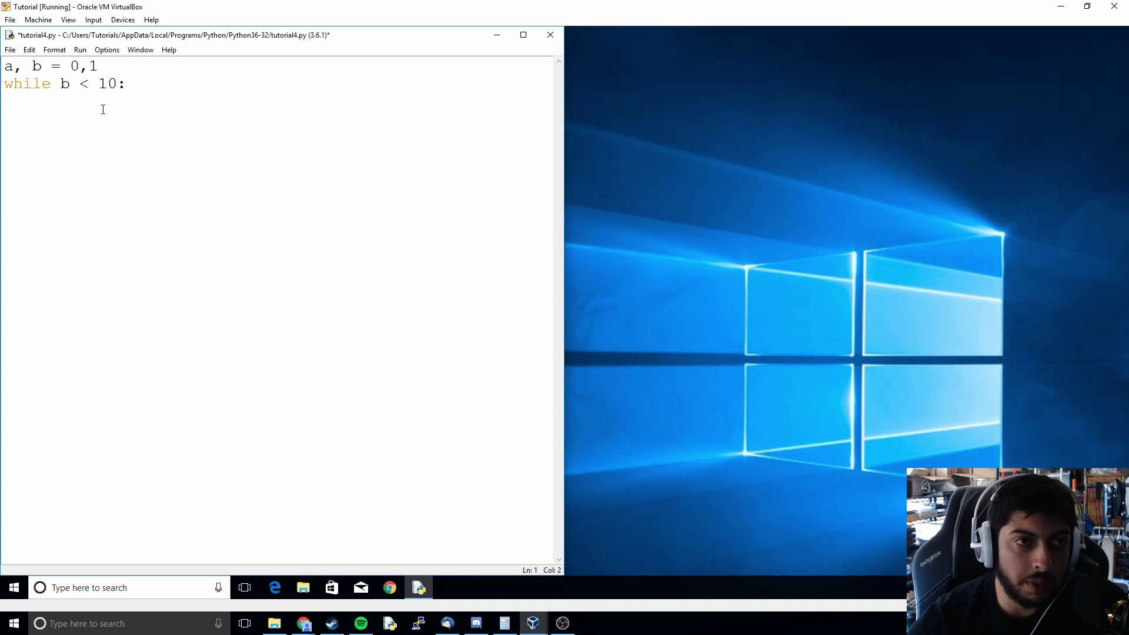
key("Return")
key("Up")
type("a")
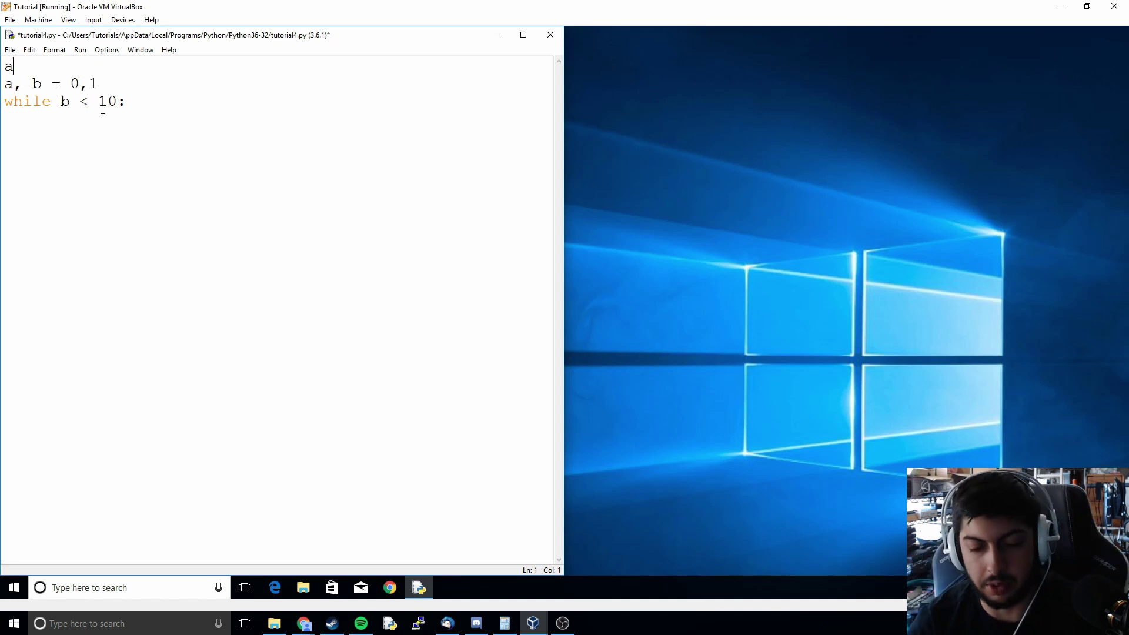
type(" = 0")
key("Return")
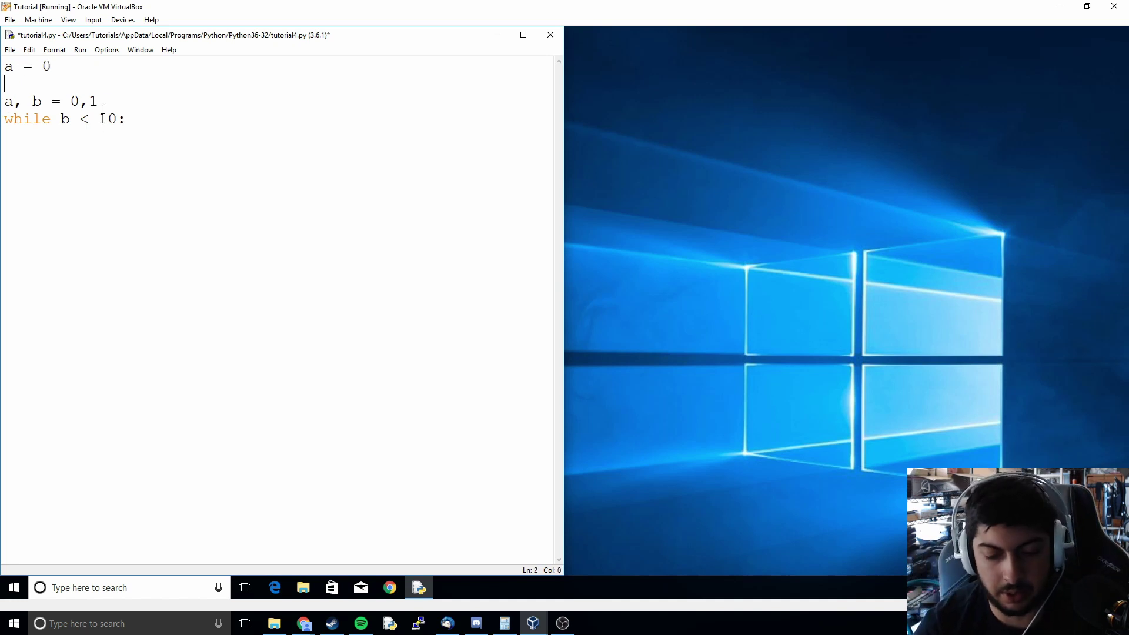
type("b = 1")
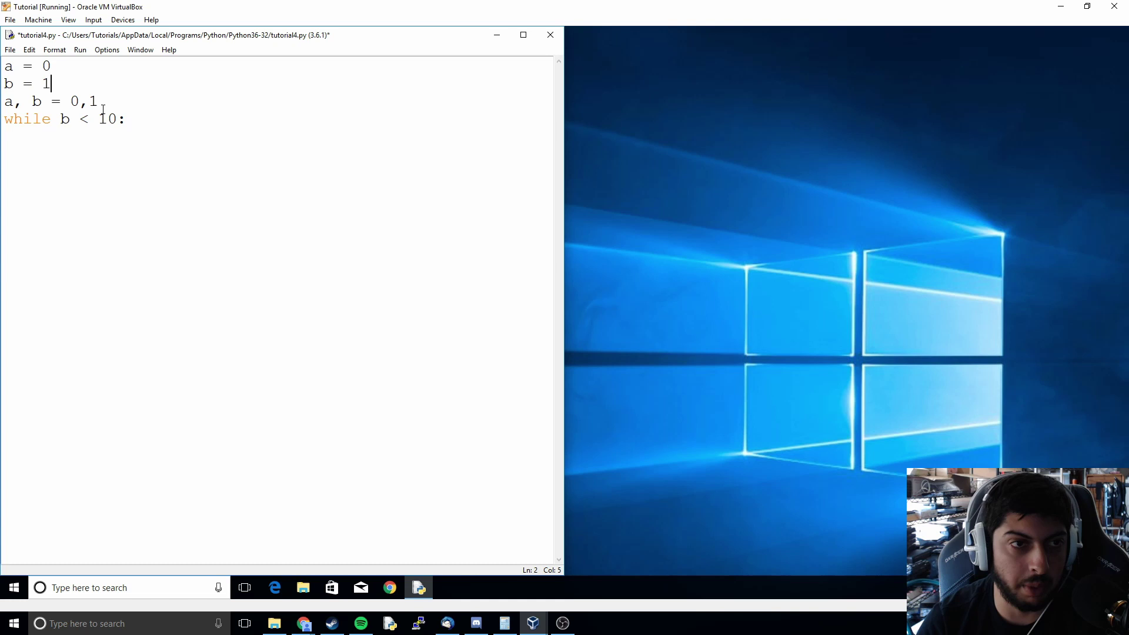
key("BackSpace")
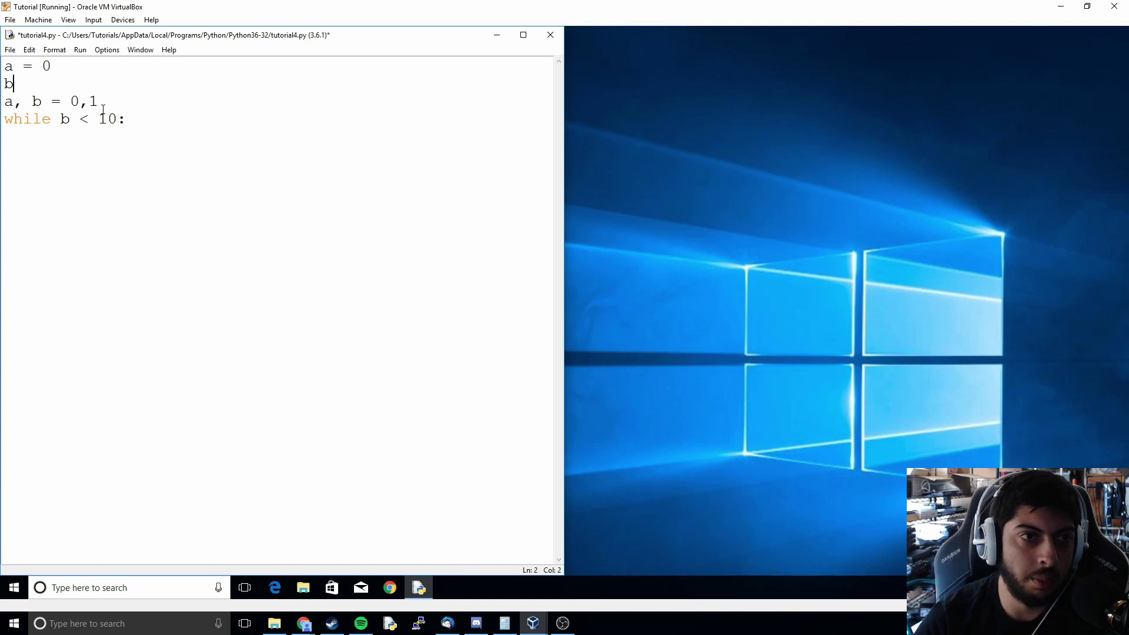
key("BackSpace")
key("BackSpace")
key("BackSpace")
key("BackSpace")
key("BackSpace")
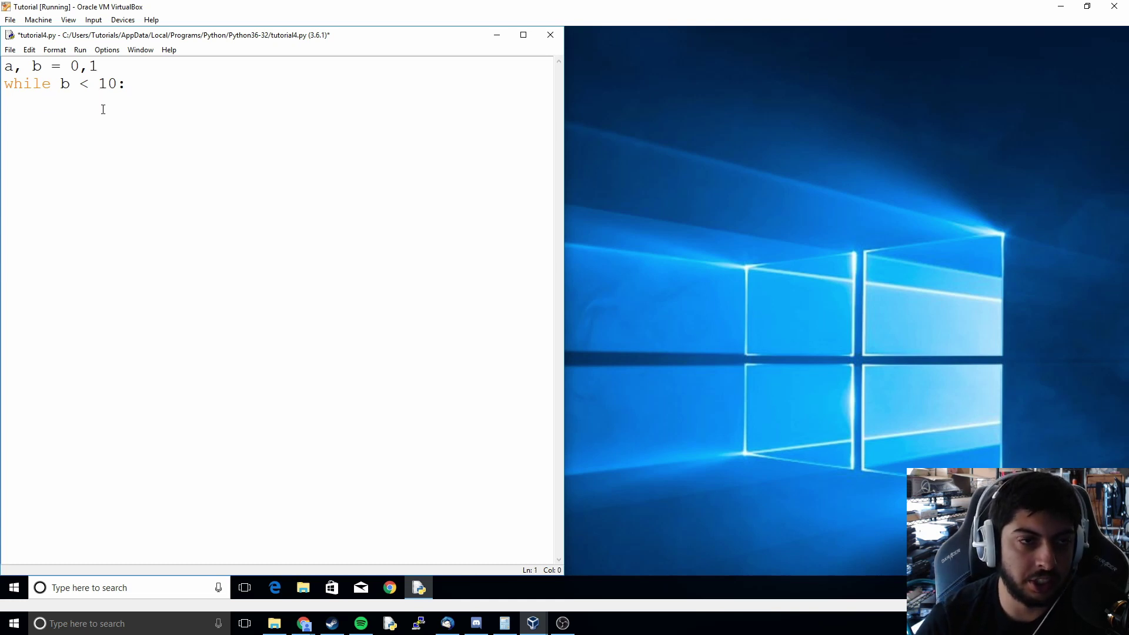
key("Right")
key("Right")
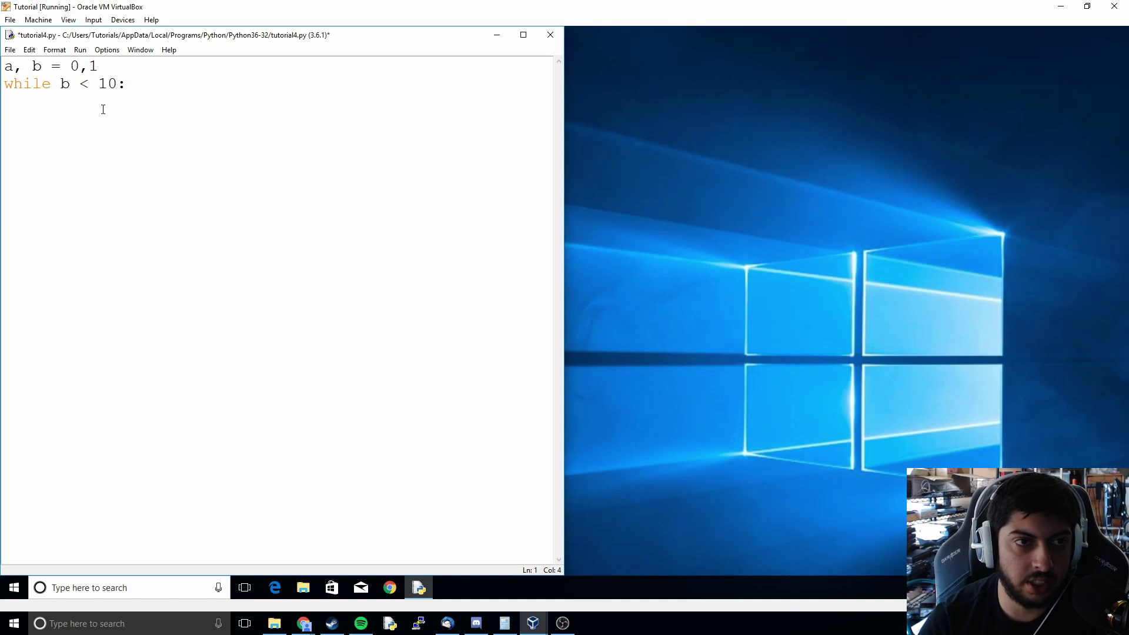
key("Left")
key("Left")
key("Left")
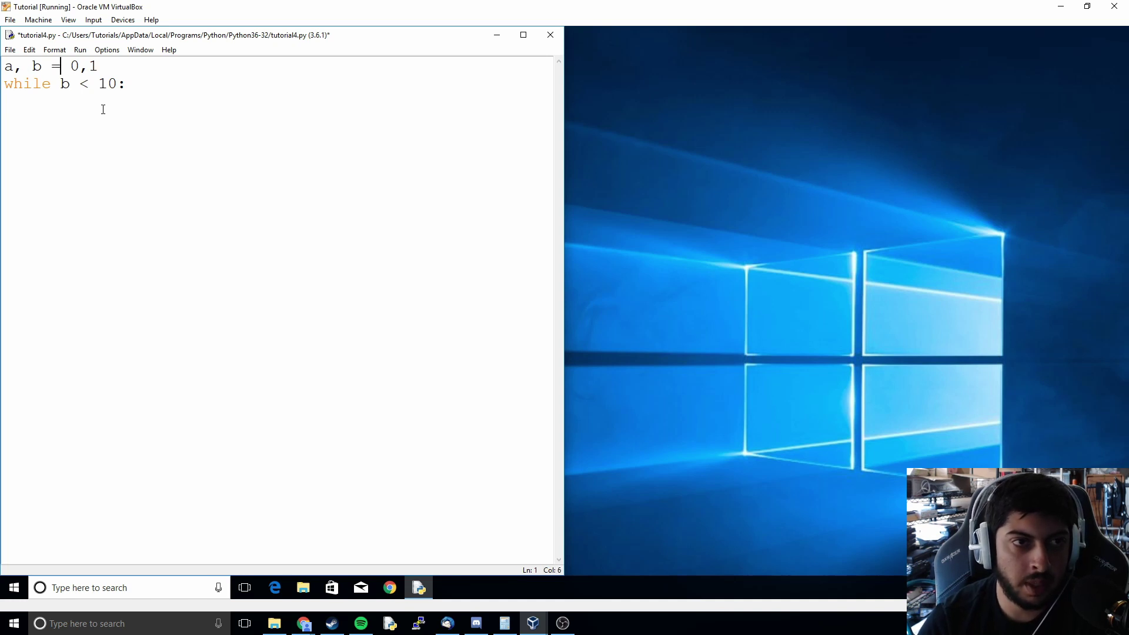
key("Left")
key("Left")
key("Left")
key("Left")
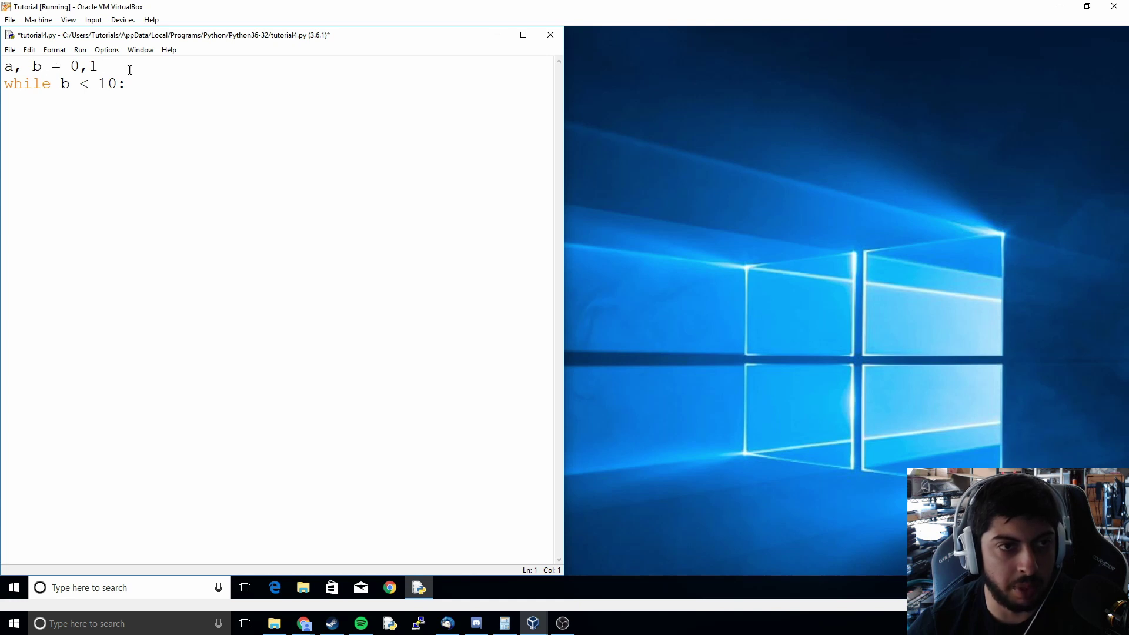
Highlight the 'b < 10' condition and leave the cursor at the end of the while line
left_click(34, 84)
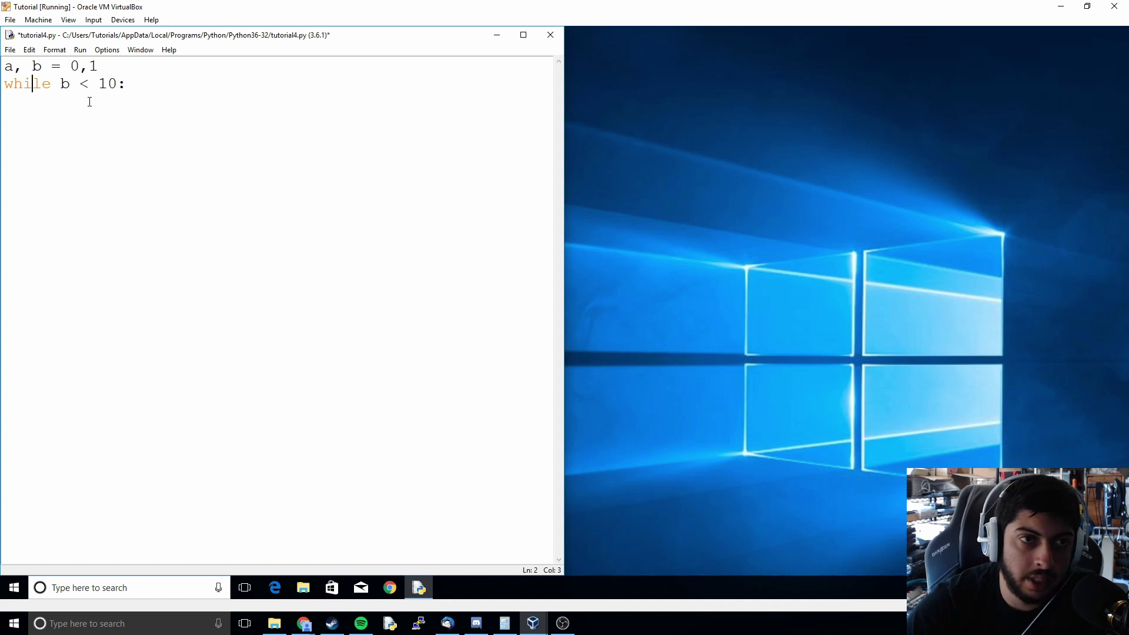
left_click(124, 83)
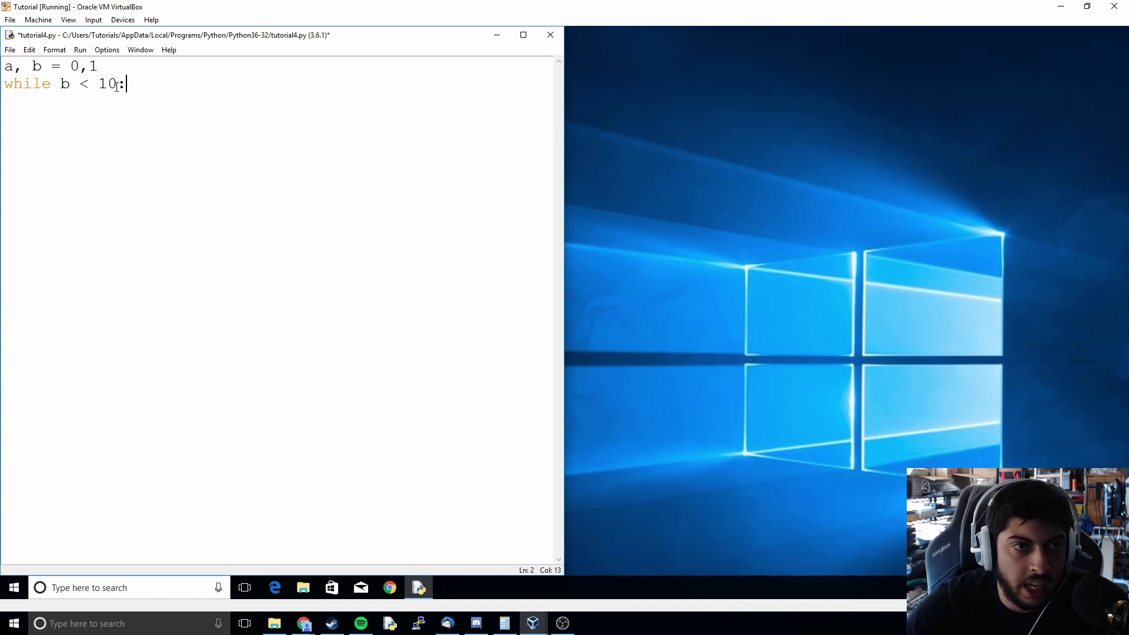
left_click_drag(60, 84, 117, 84)
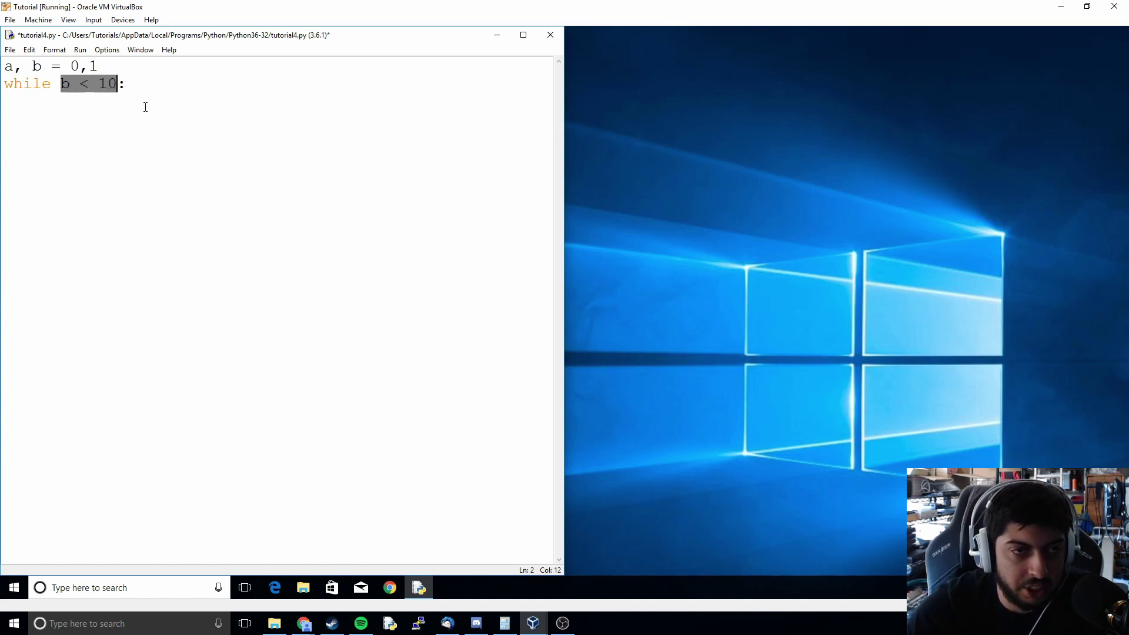
left_click(136, 86)
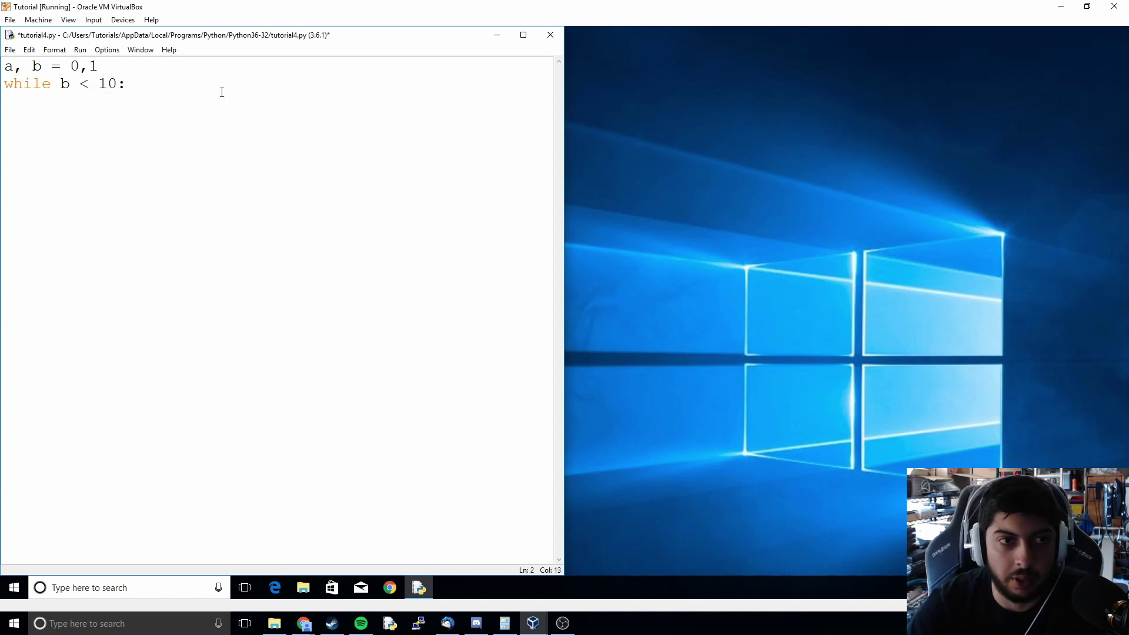
key("Left")
key("Left")
key("Left")
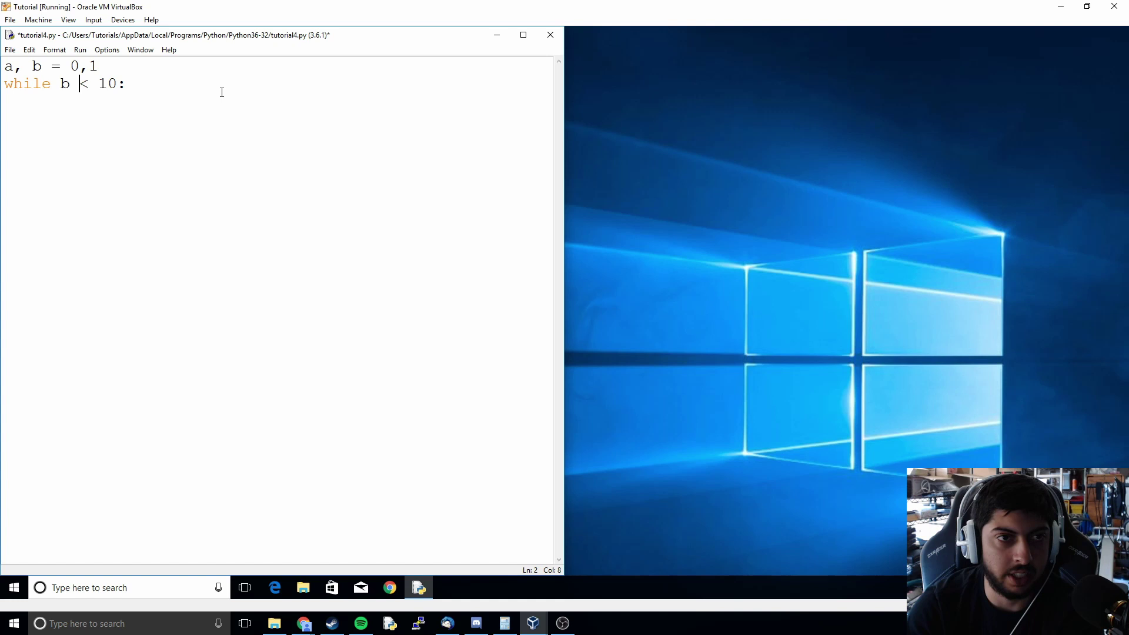
key("Right")
key("Right")
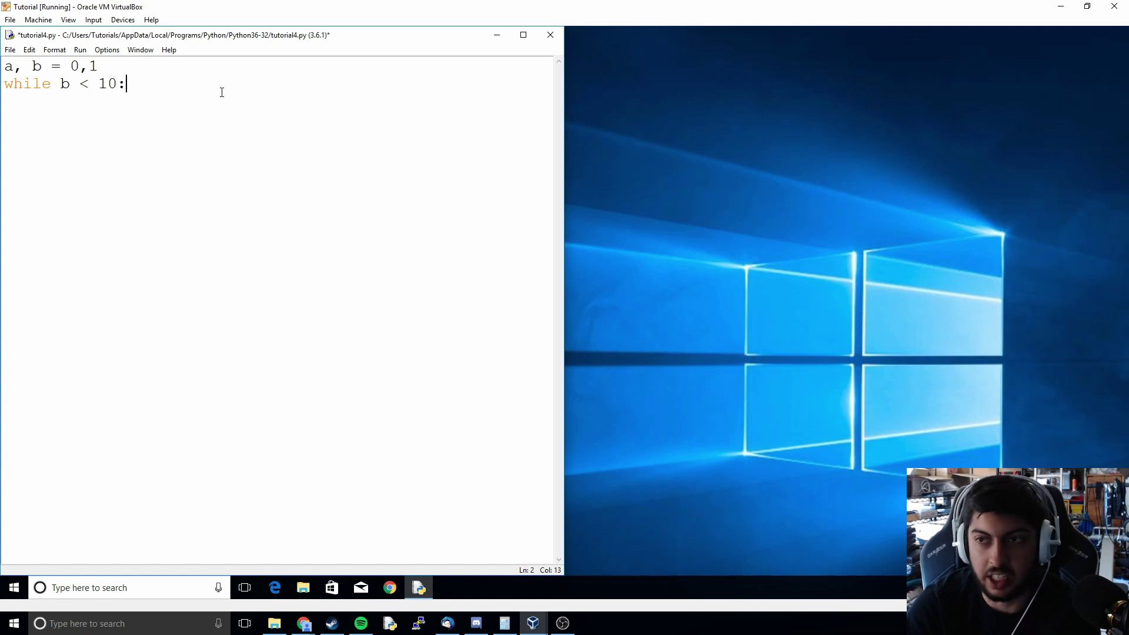
Write the indented body 'print(b)' and 'a, b = b, a+b', fixing a typo and highlighting 'a+b'
key("Return")
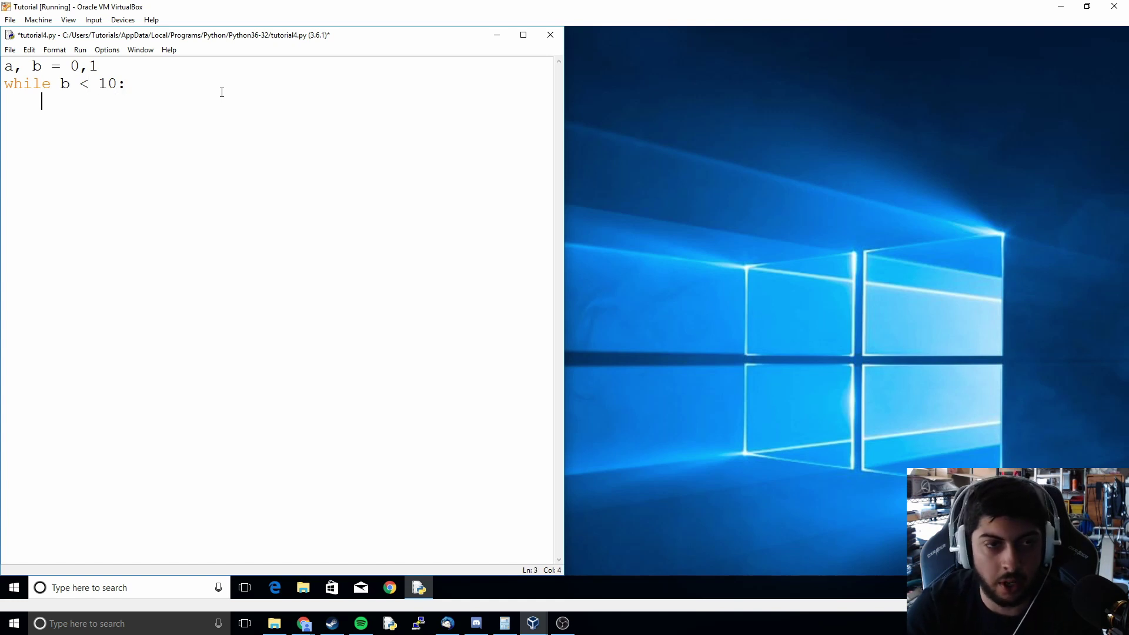
type("print(")
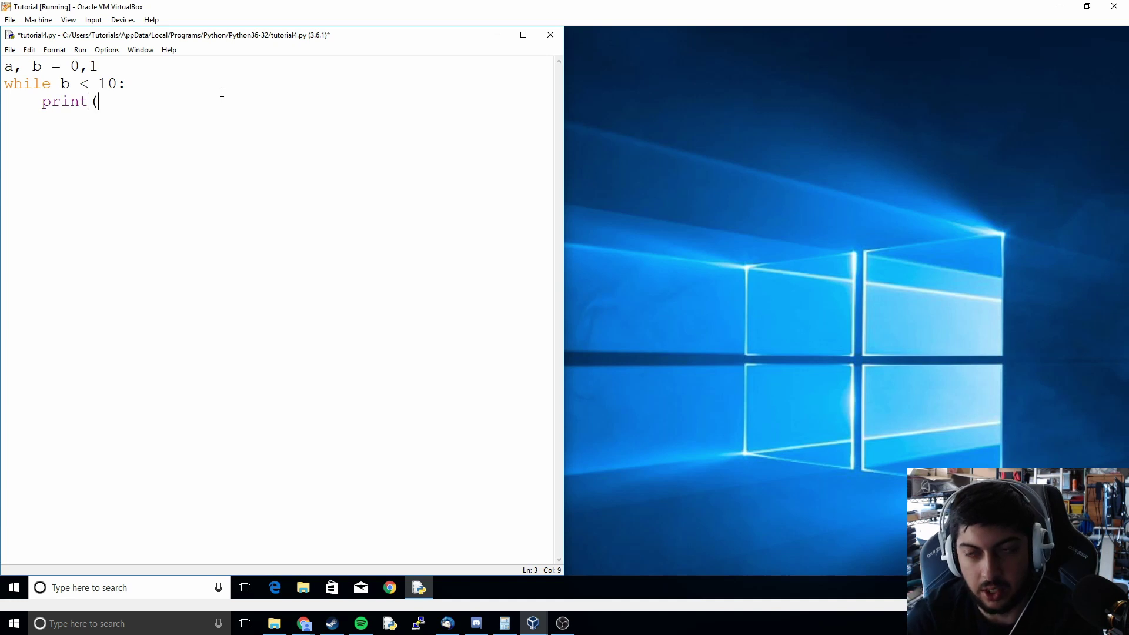
type("b)")
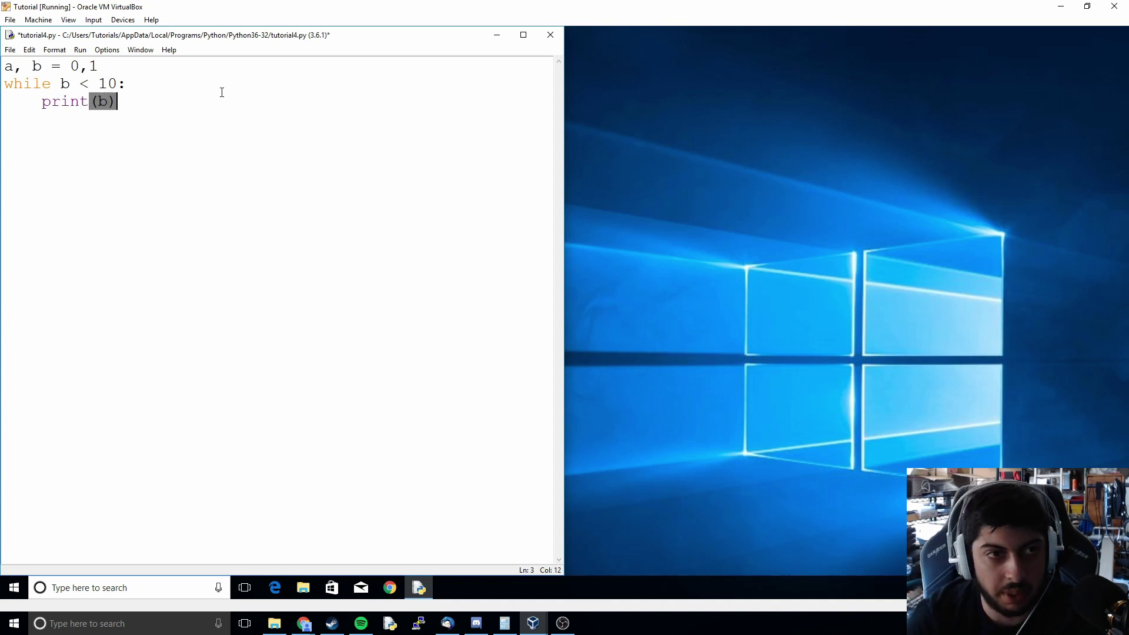
key("Return")
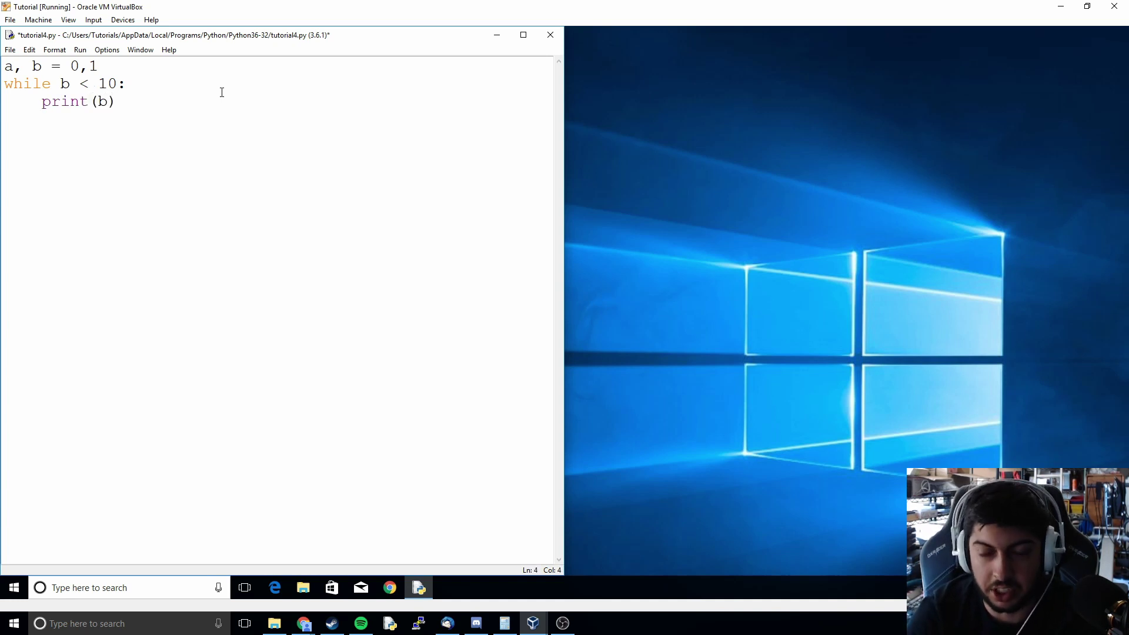
type("a, b")
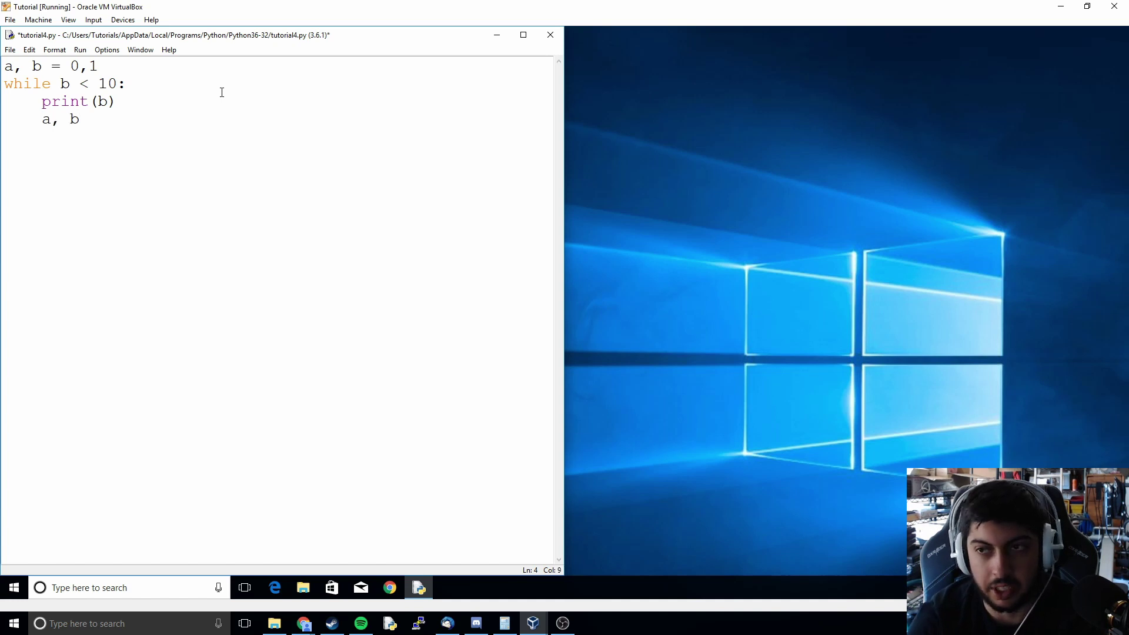
type(" = b")
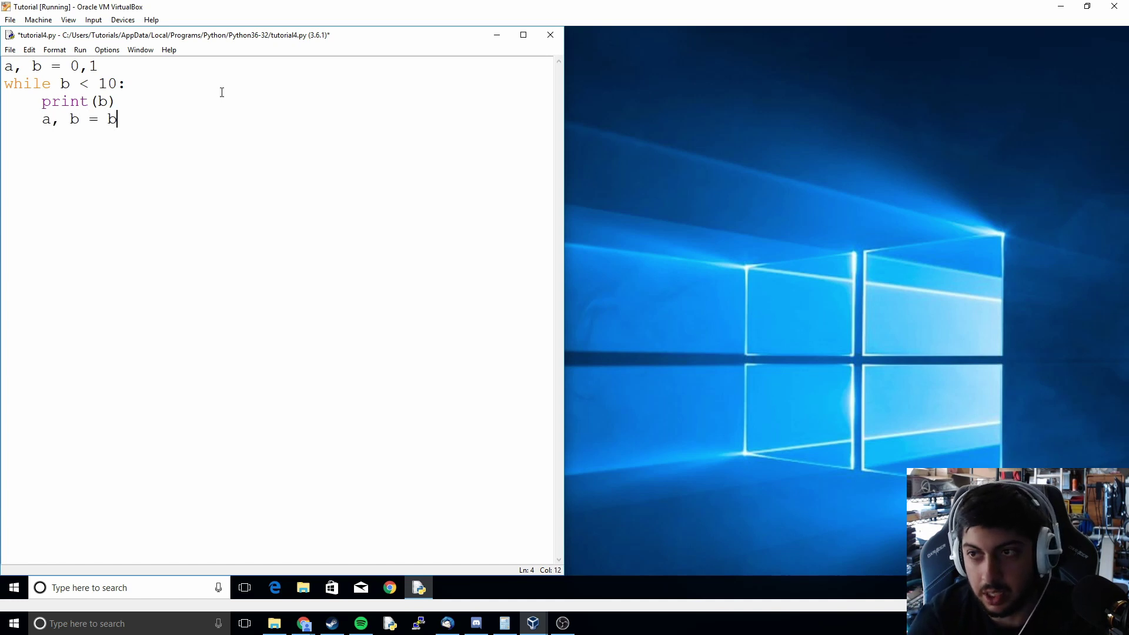
type(", a=B")
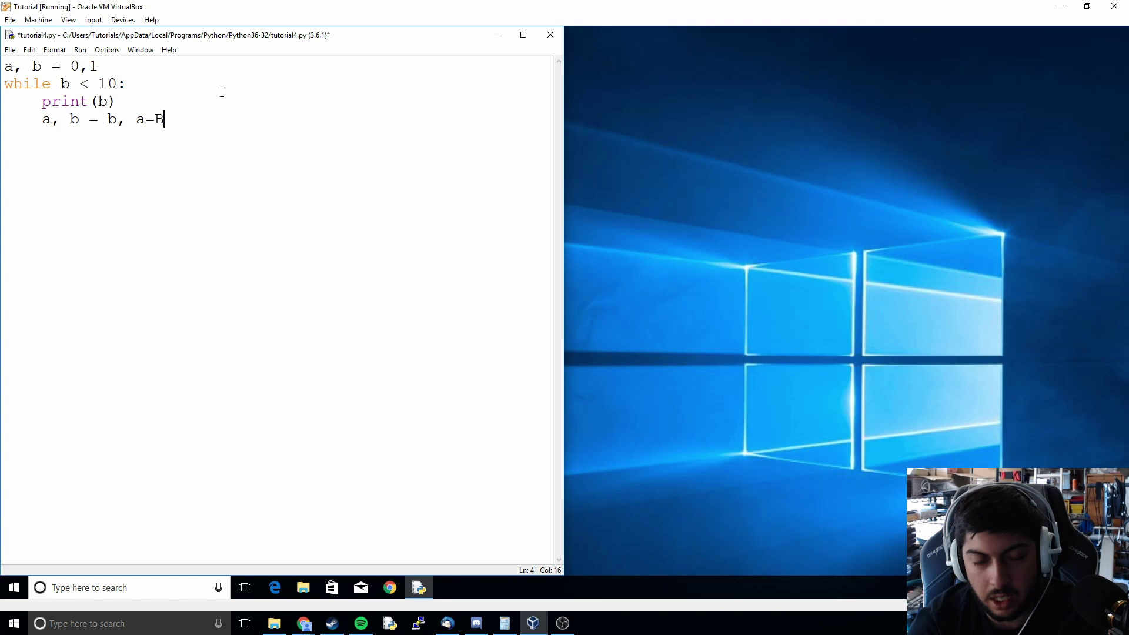
key("BackSpace")
key("BackSpace")
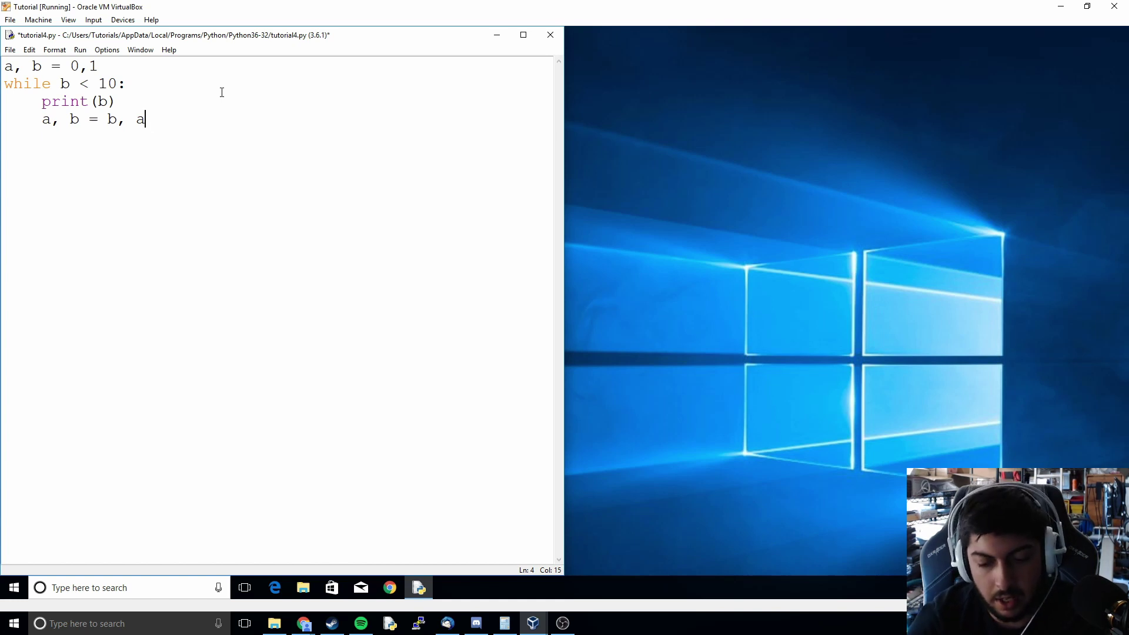
type("+b")
key("Left")
key("Left")
key("Left")
key("Left")
key("Left")
key("Left")
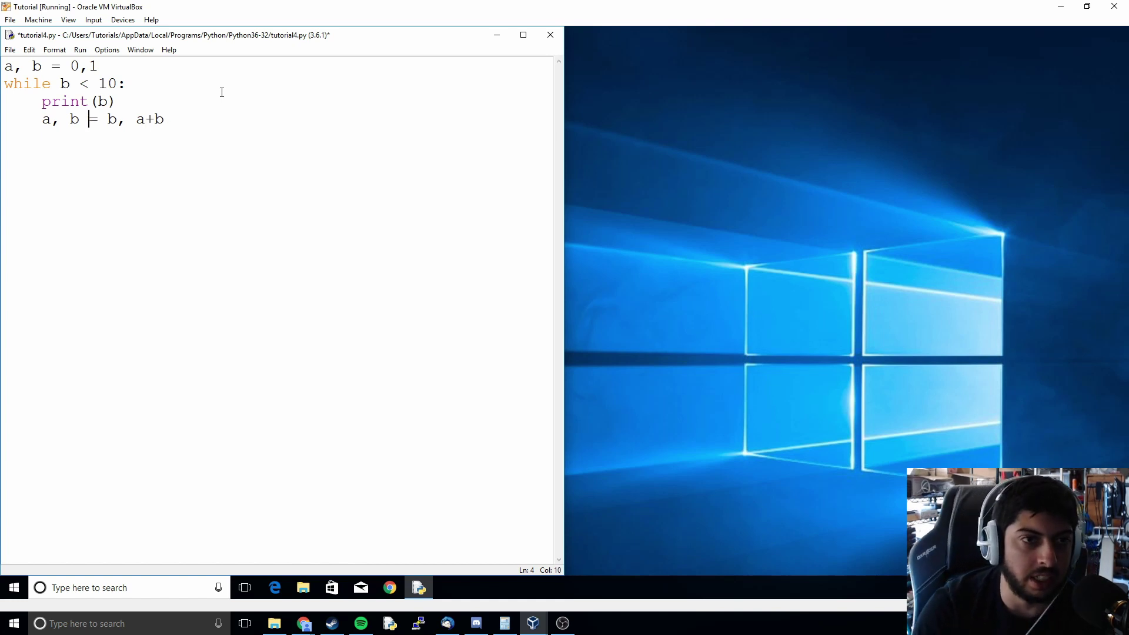
left_click(51, 119)
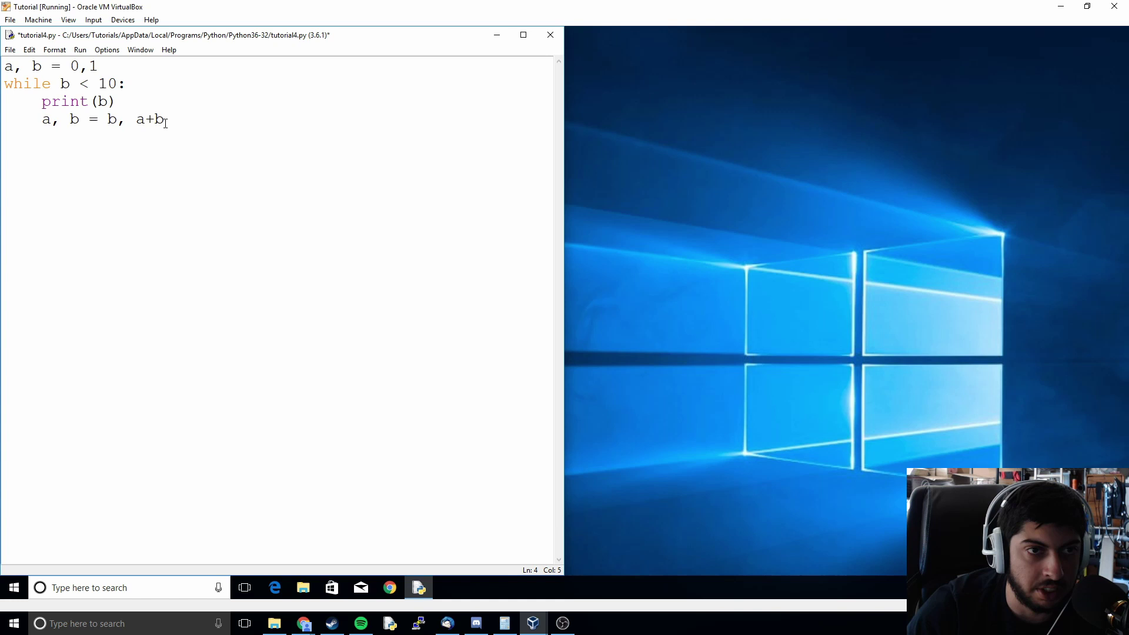
left_click_drag(136, 119, 166, 119)
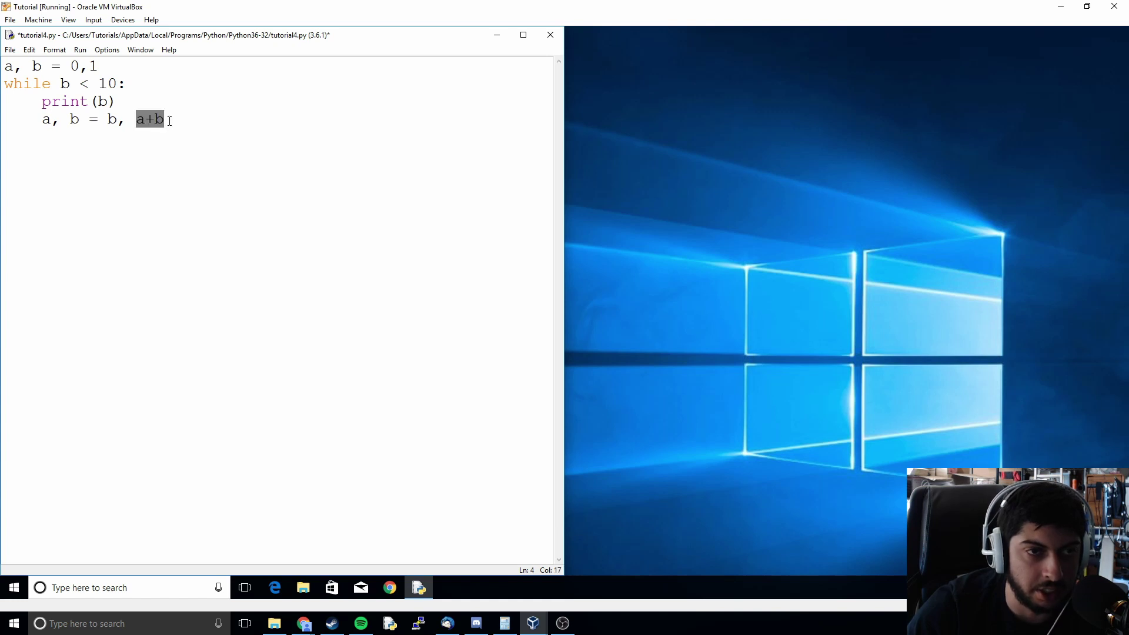
left_click(169, 120)
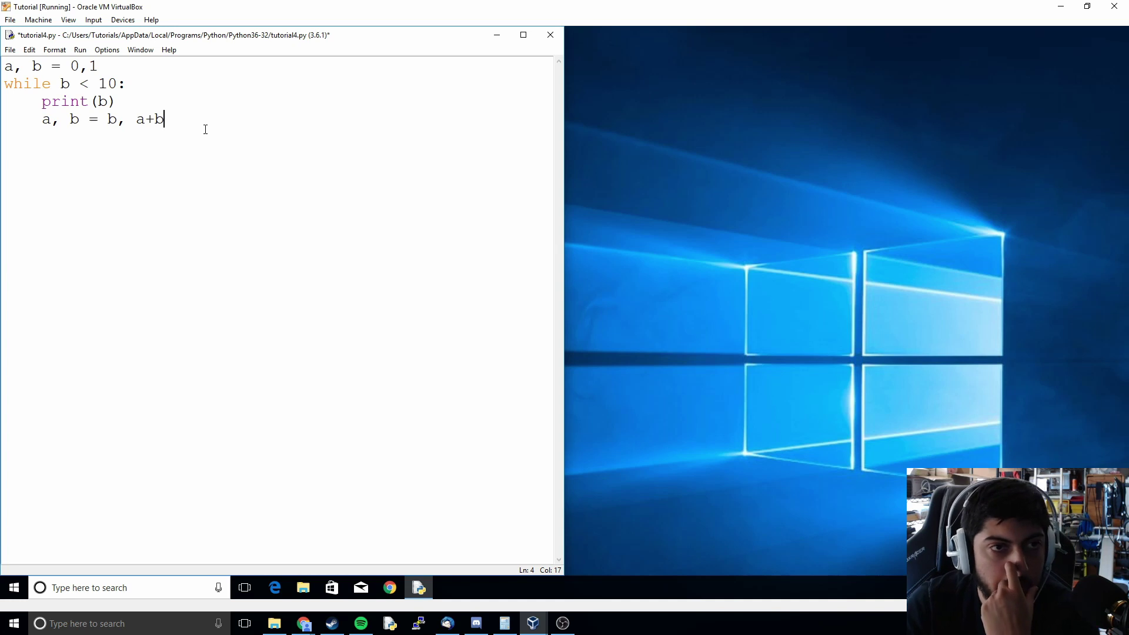
Run tutorial4.py with F5 after confirming the save, then close the shell showing 1 1 2 3 5 8
key("F5")
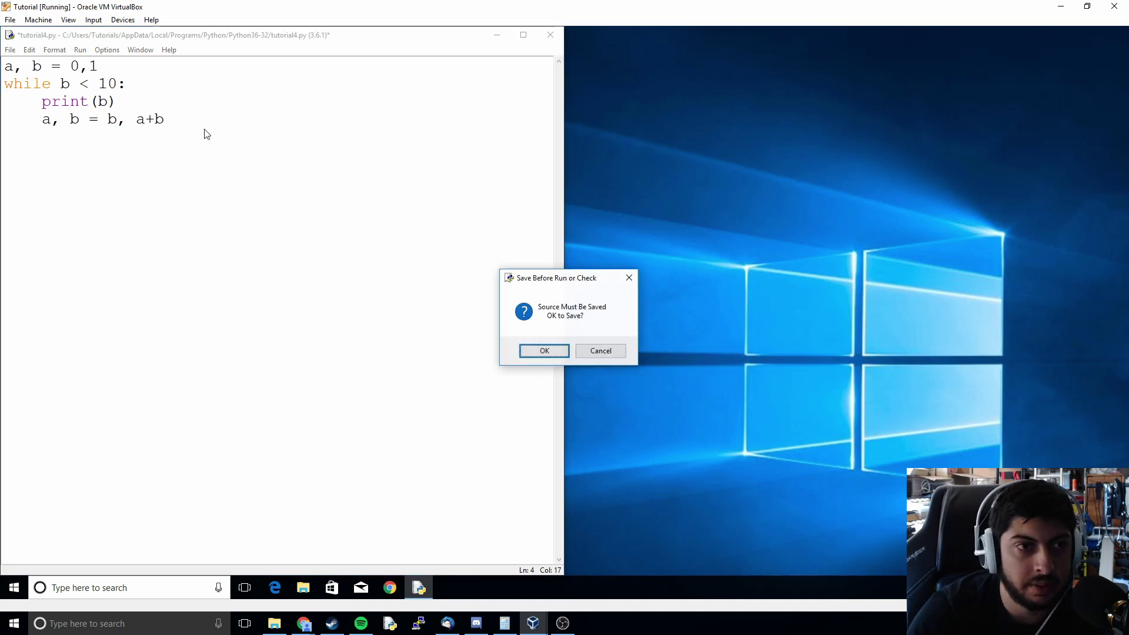
key("Return")
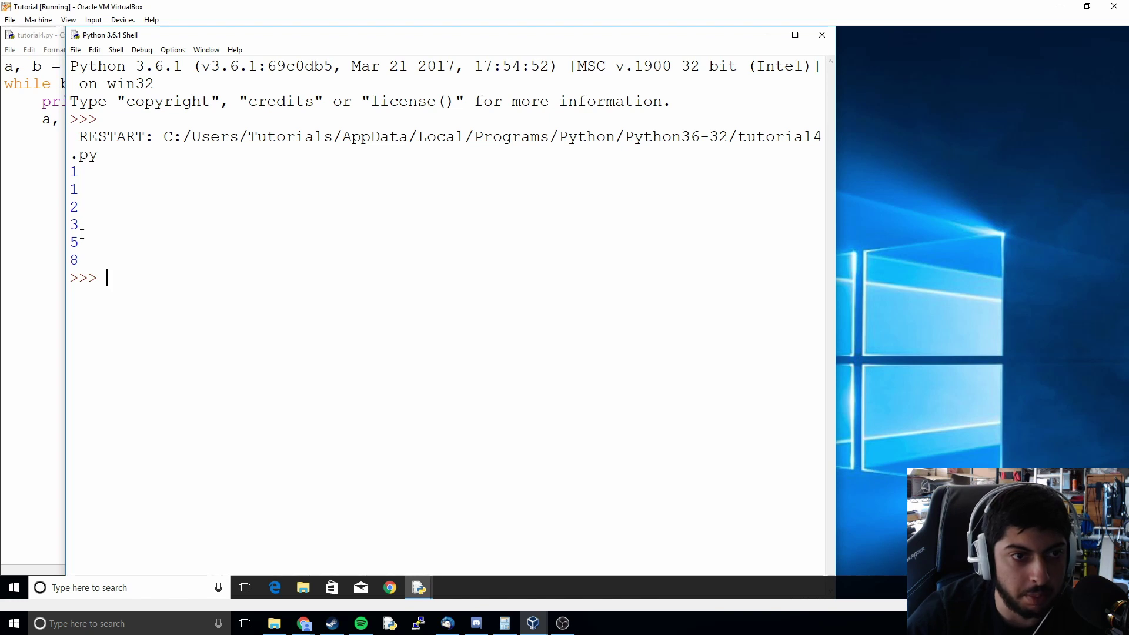
left_click(821, 34)
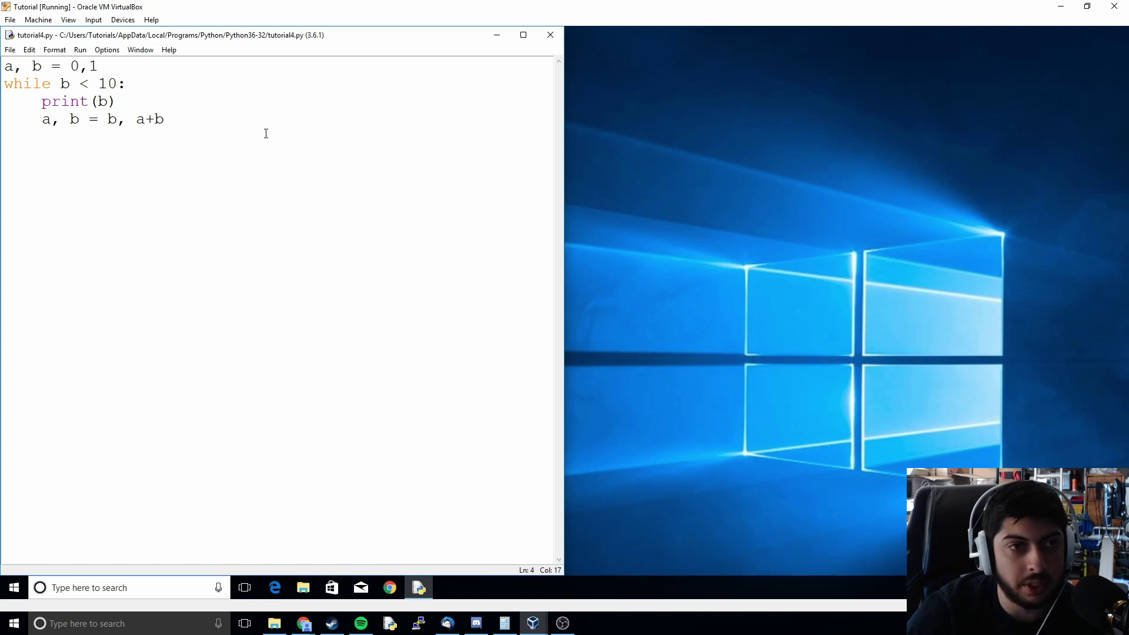
left_click_drag(262, 37, 0, 84)
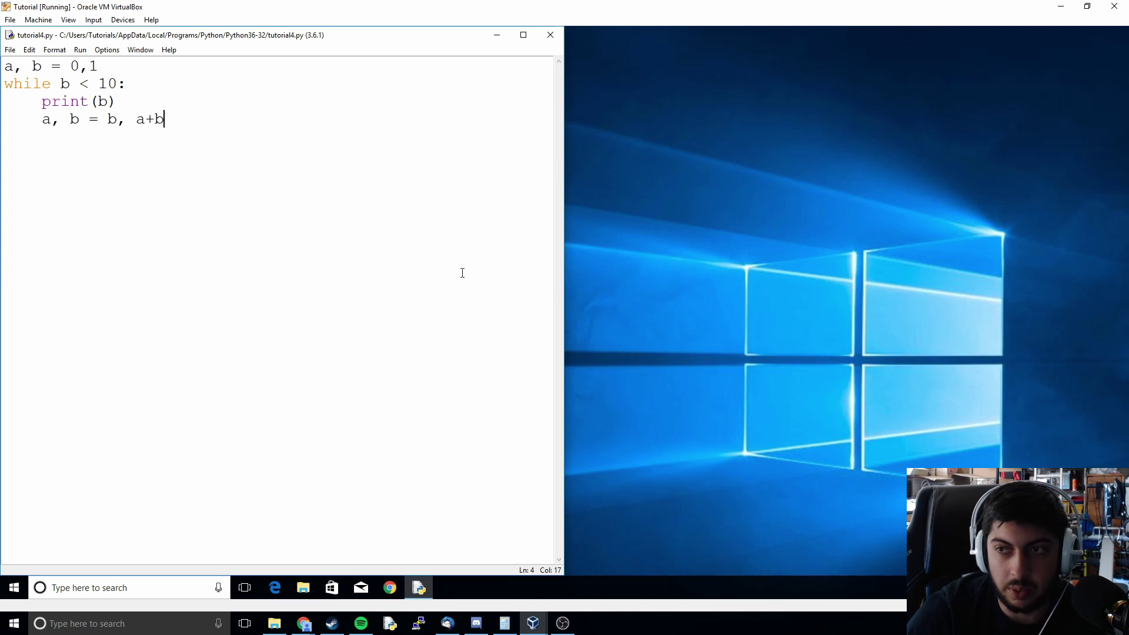